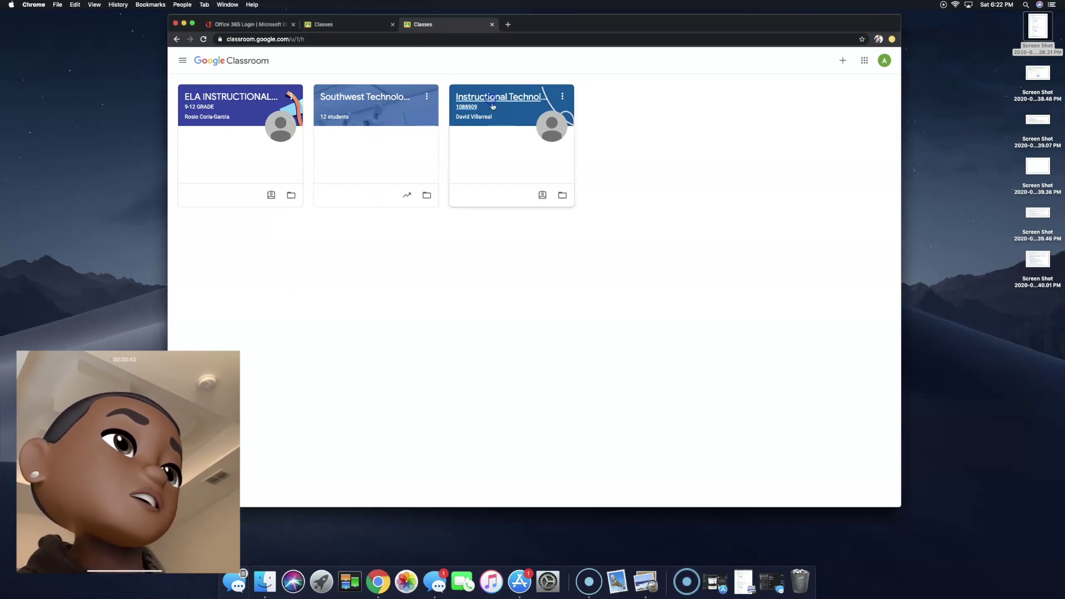
Enter the Instructional Technolgy class and show its Classwork list of assignments and topics
click(492, 102)
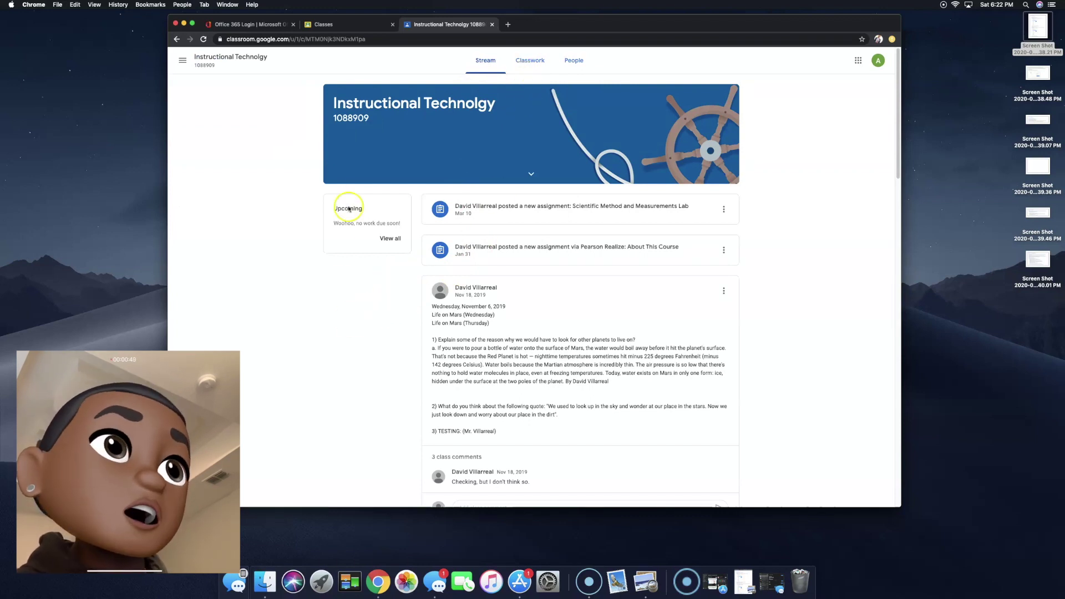
click(532, 65)
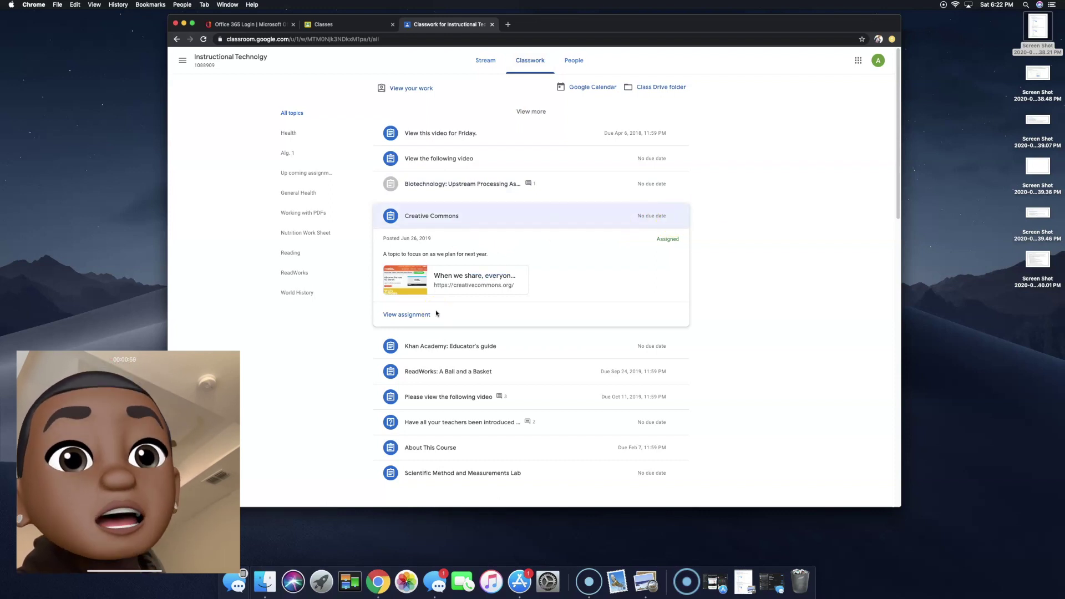
click(668, 270)
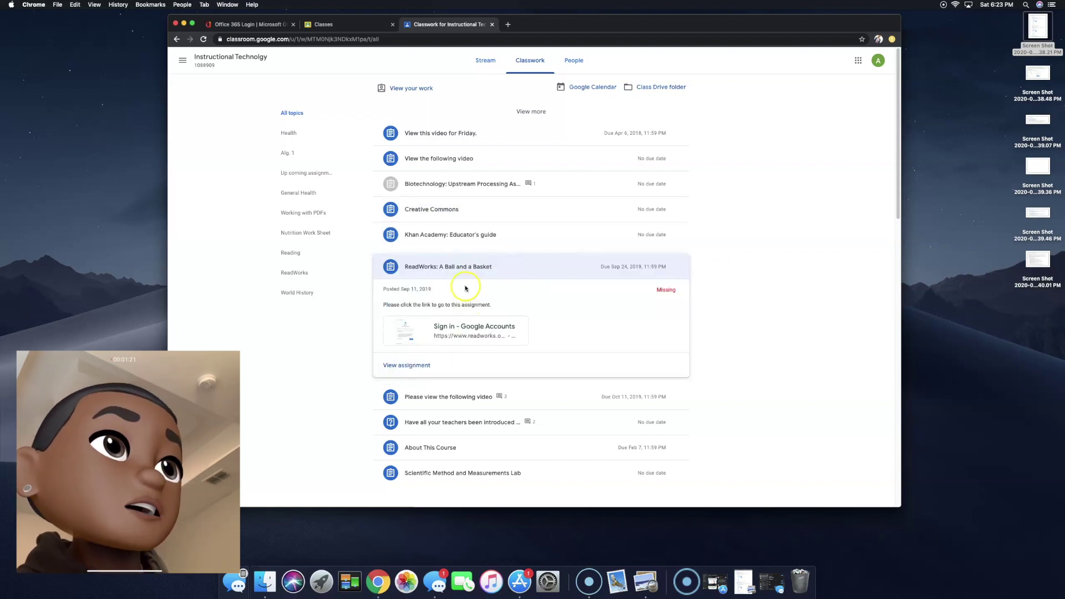
Expand 'View the following video' and open its full assignment page
click(421, 161)
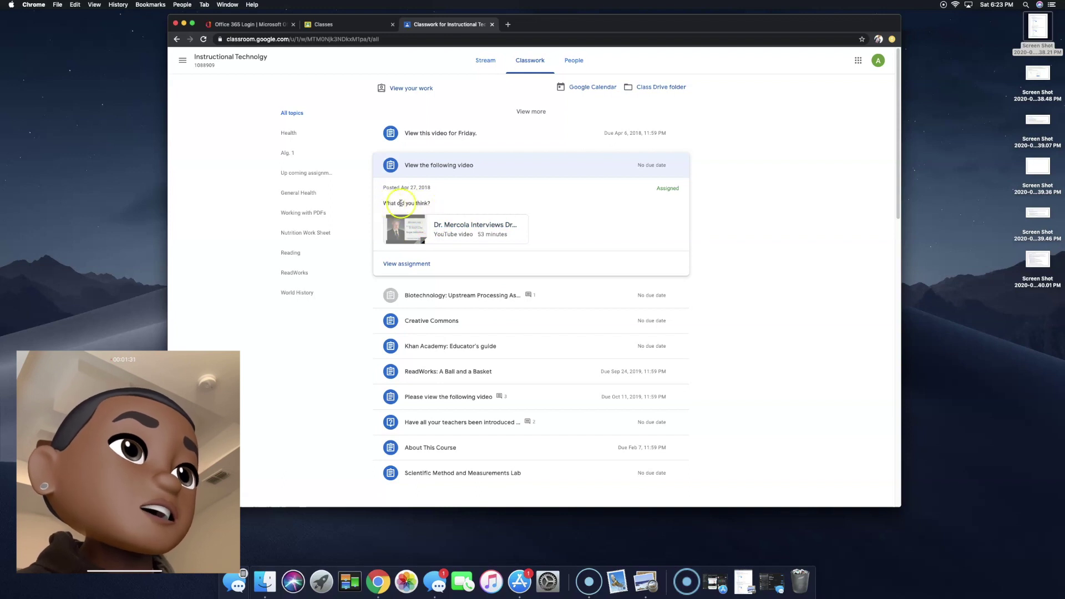
click(412, 271)
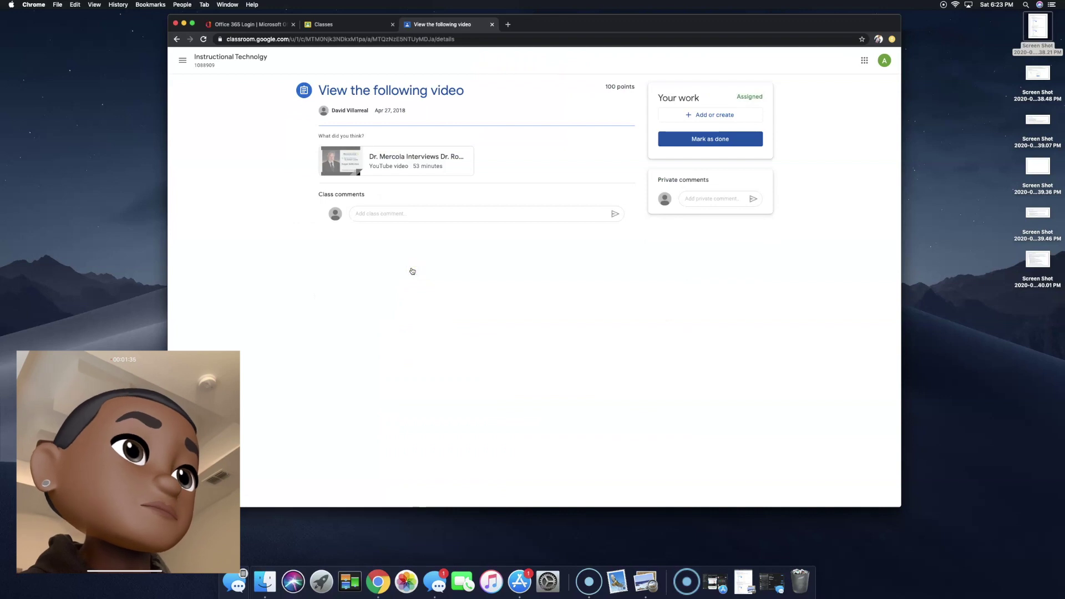
click(394, 162)
click(534, 279)
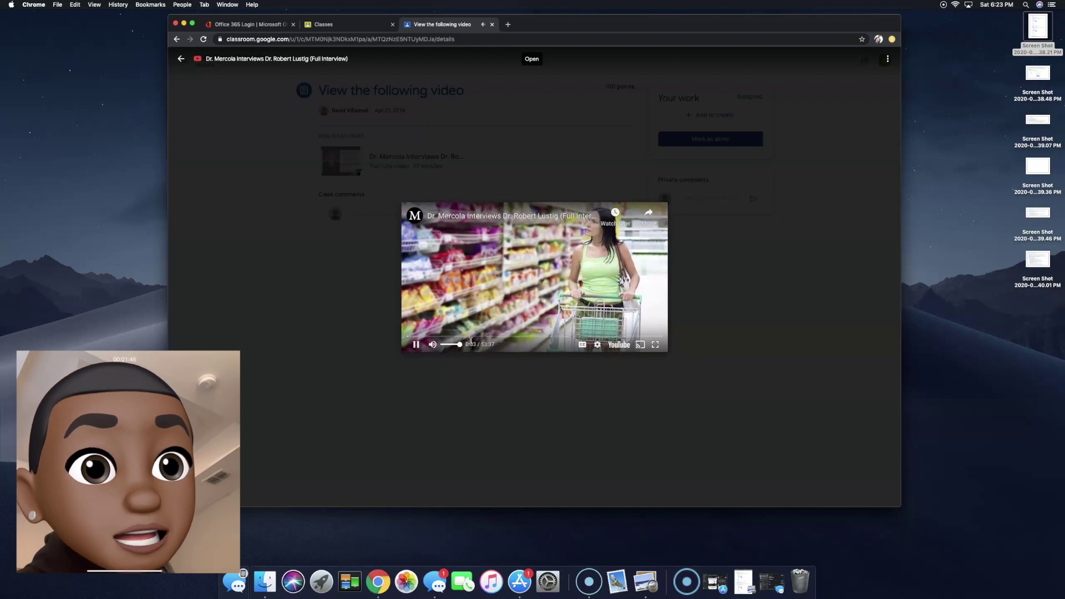
click(471, 331)
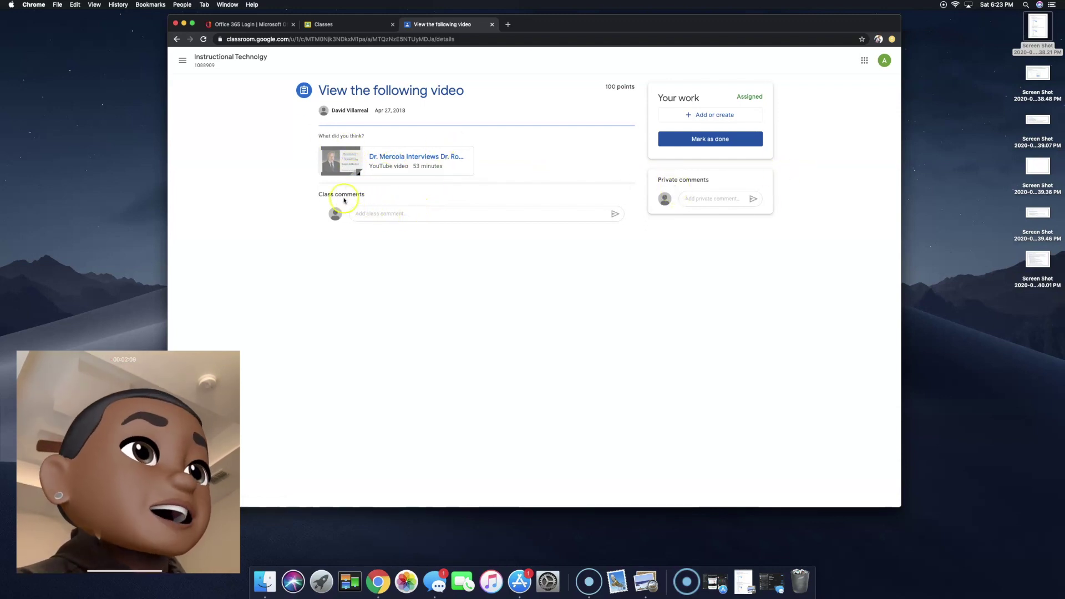
Post the class comment 'I think this video was a great presentation'
click(369, 216)
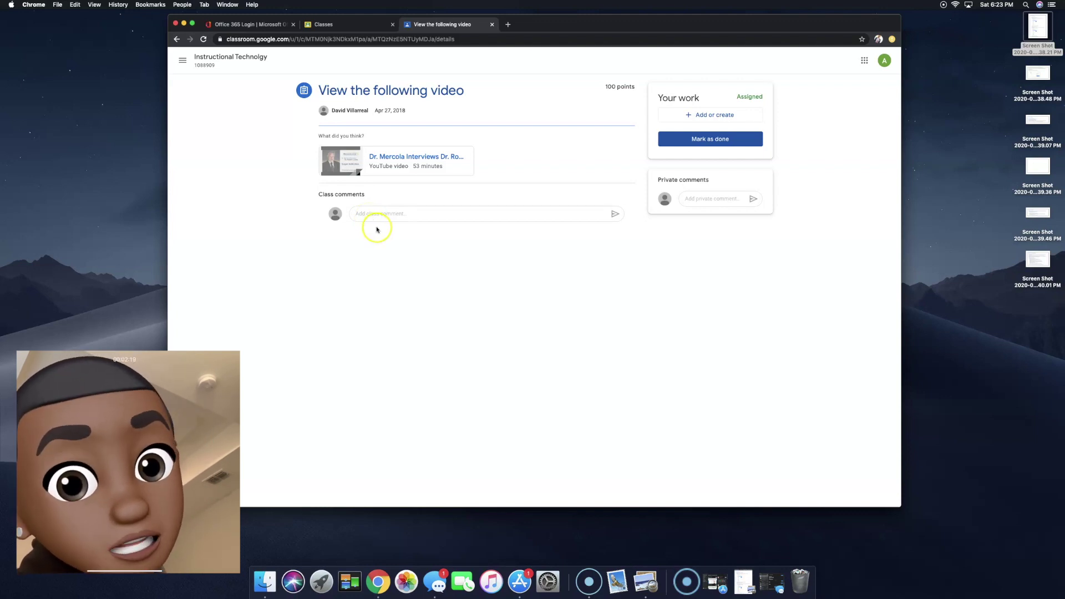
click(408, 215)
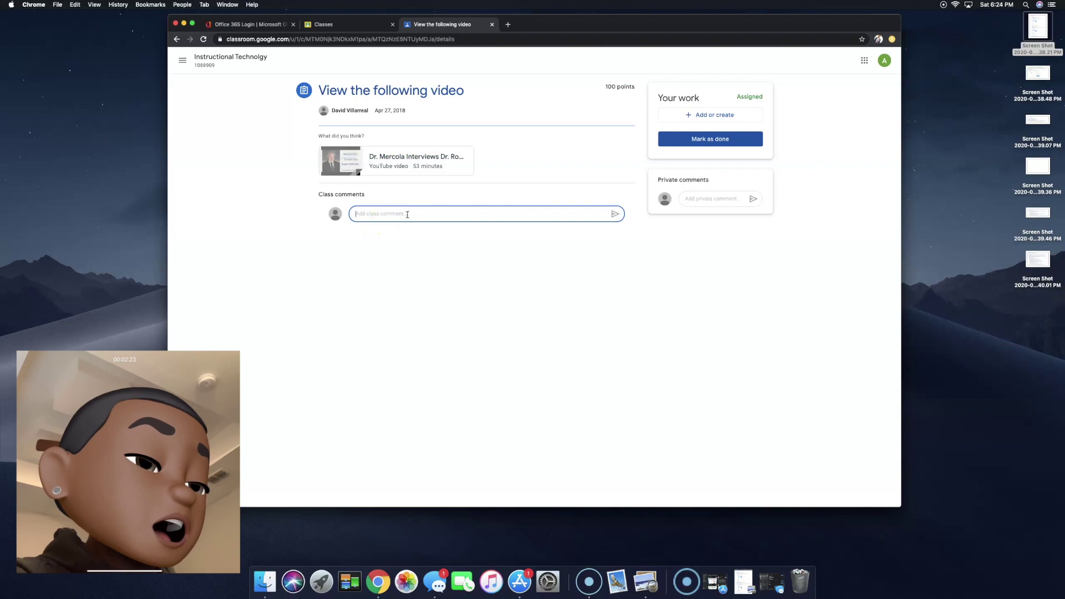
text(I think this video was a g)
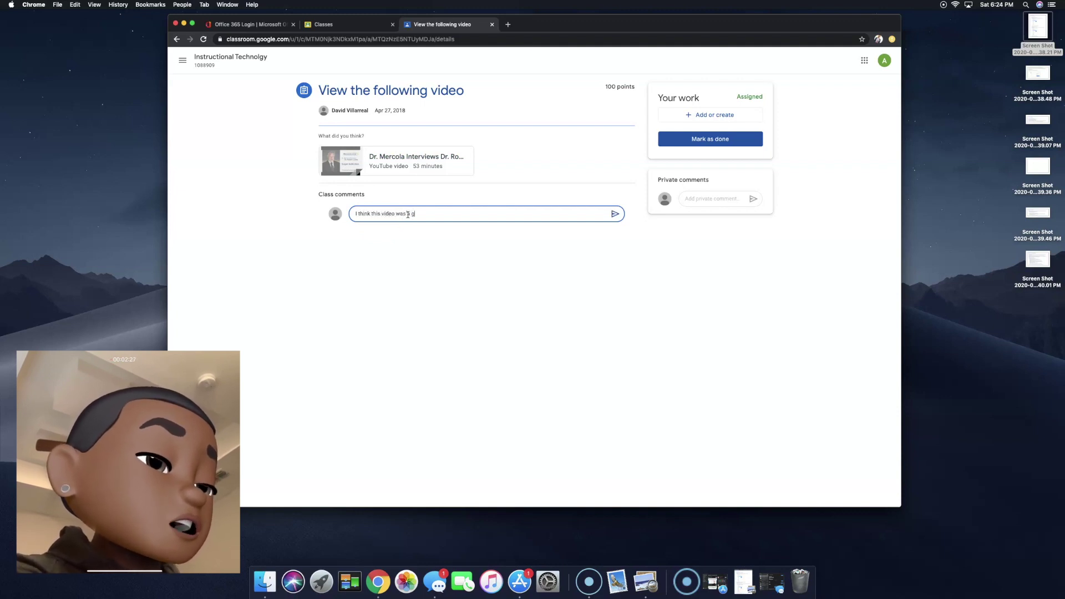
text(reat pre)
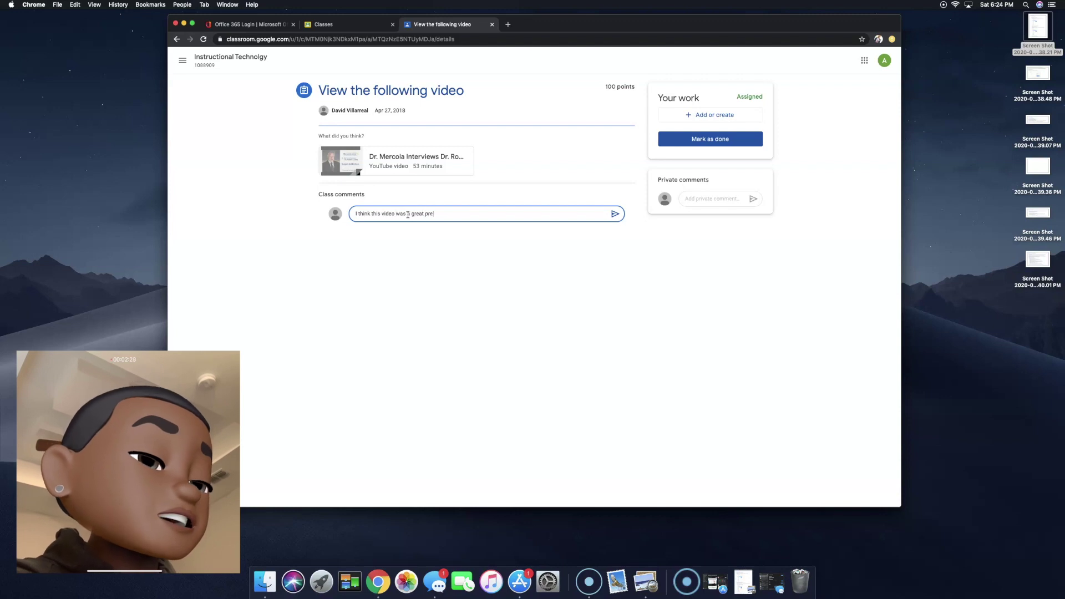
text(sentation.!!!)
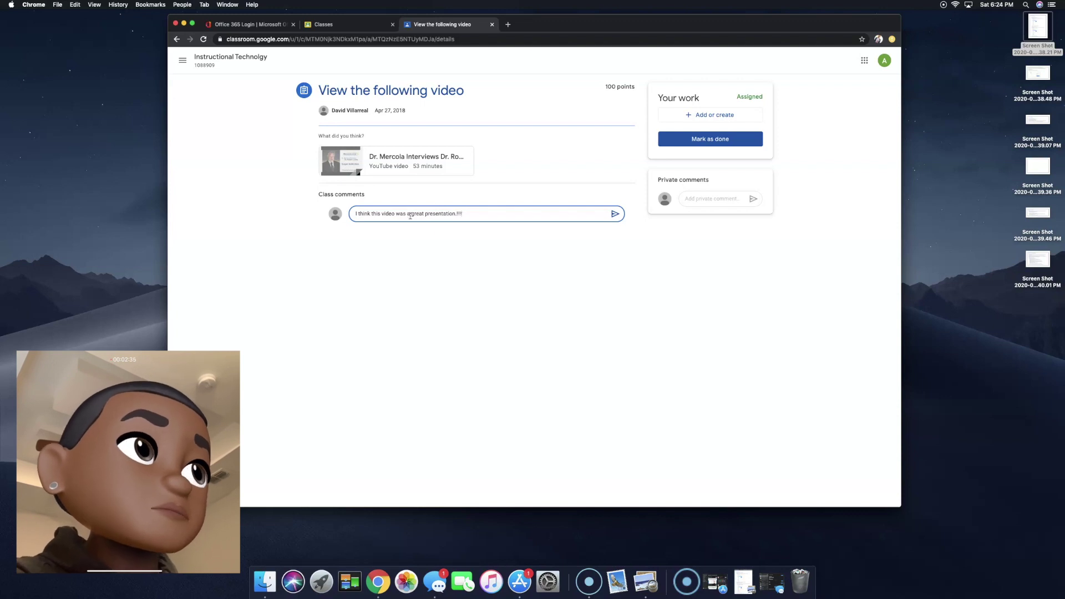
click(614, 215)
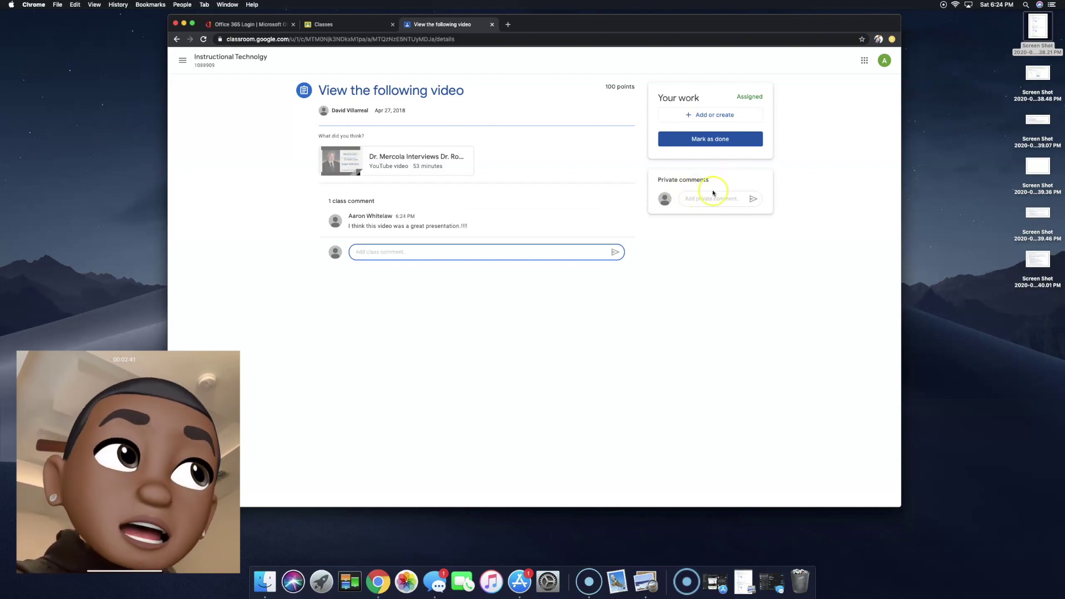
Send the teacher the private comment 'I watched the video. Great presentation.'
click(701, 199)
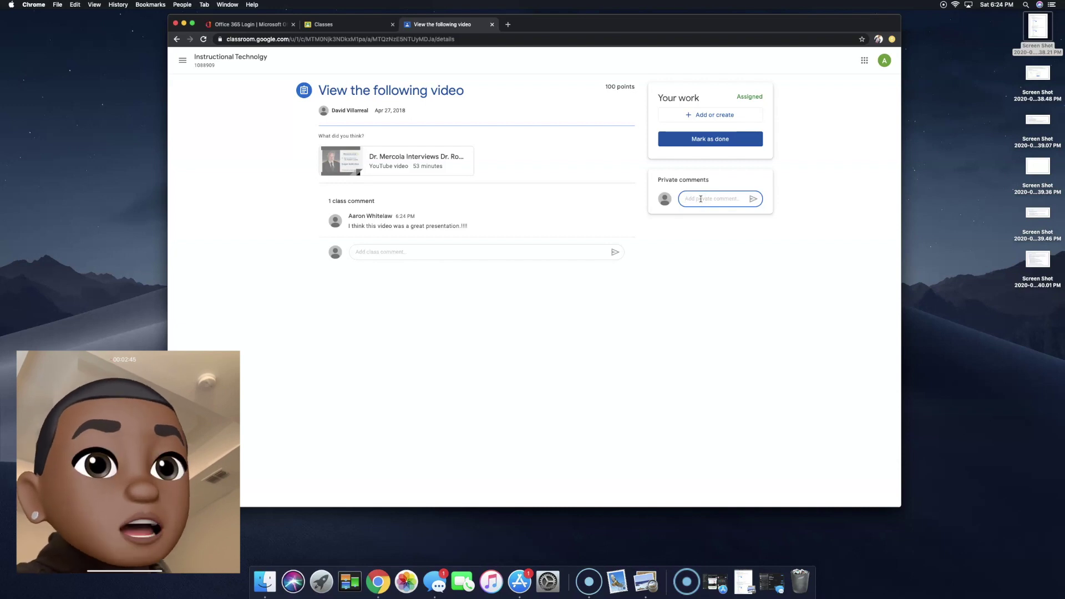
text(I watched the video. Great)
text( pre)
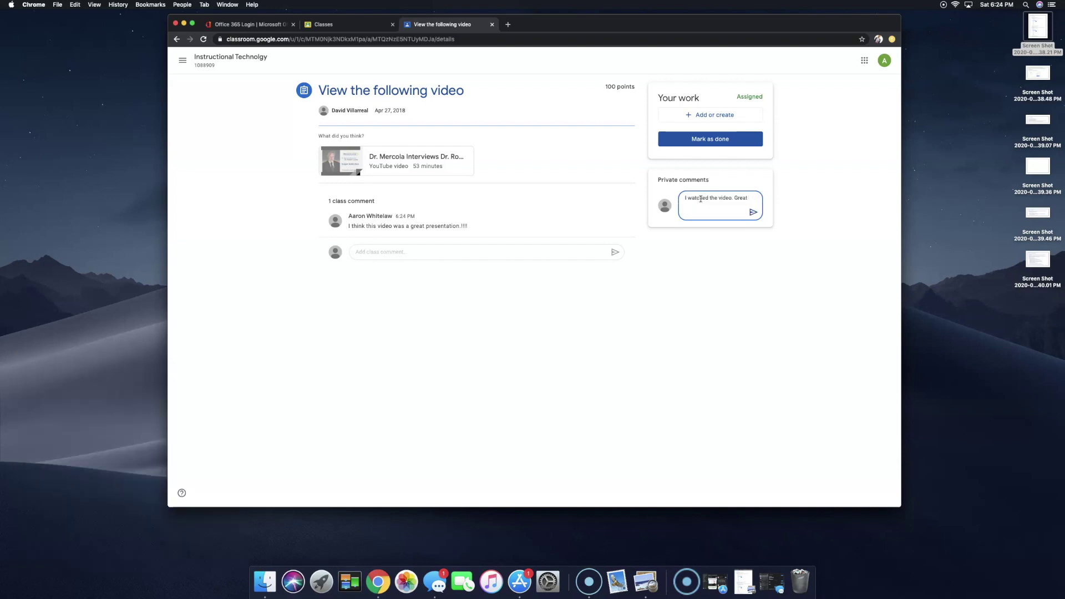
key(BackSpace)
text(sentation.)
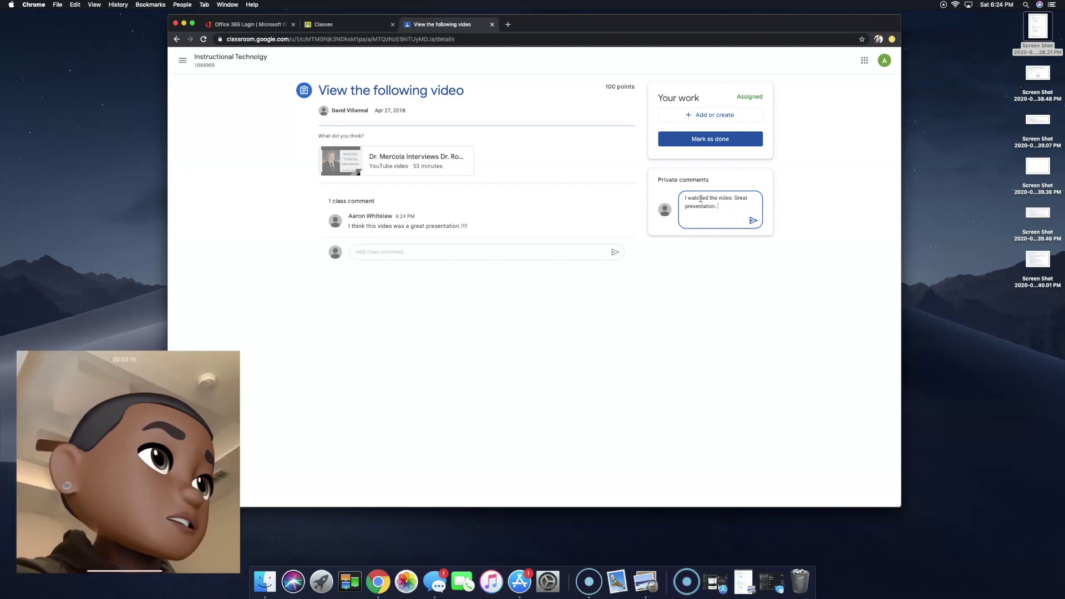
click(753, 221)
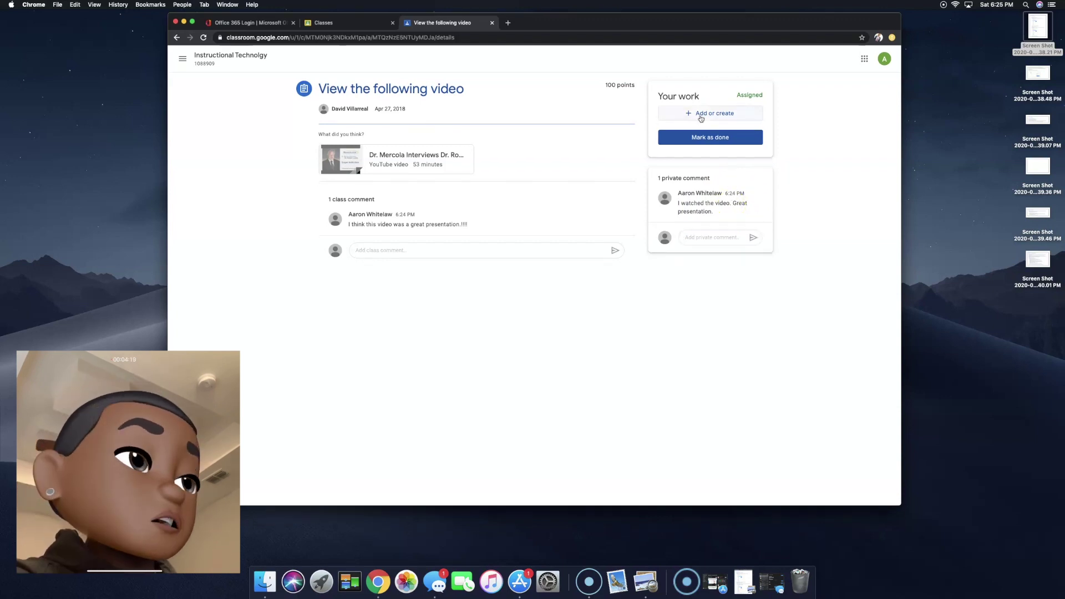
click(704, 115)
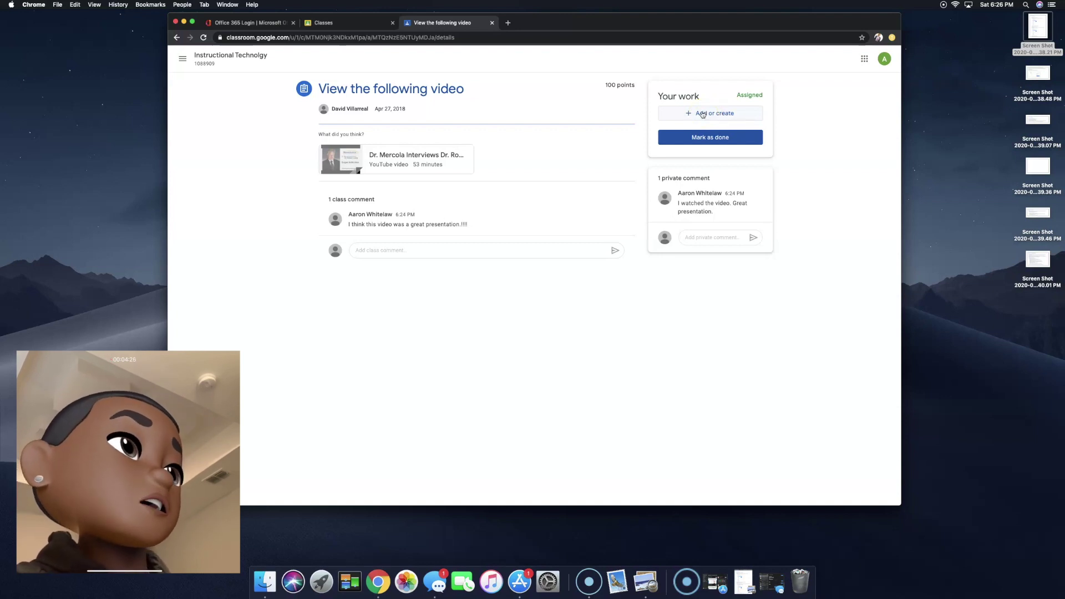
click(702, 114)
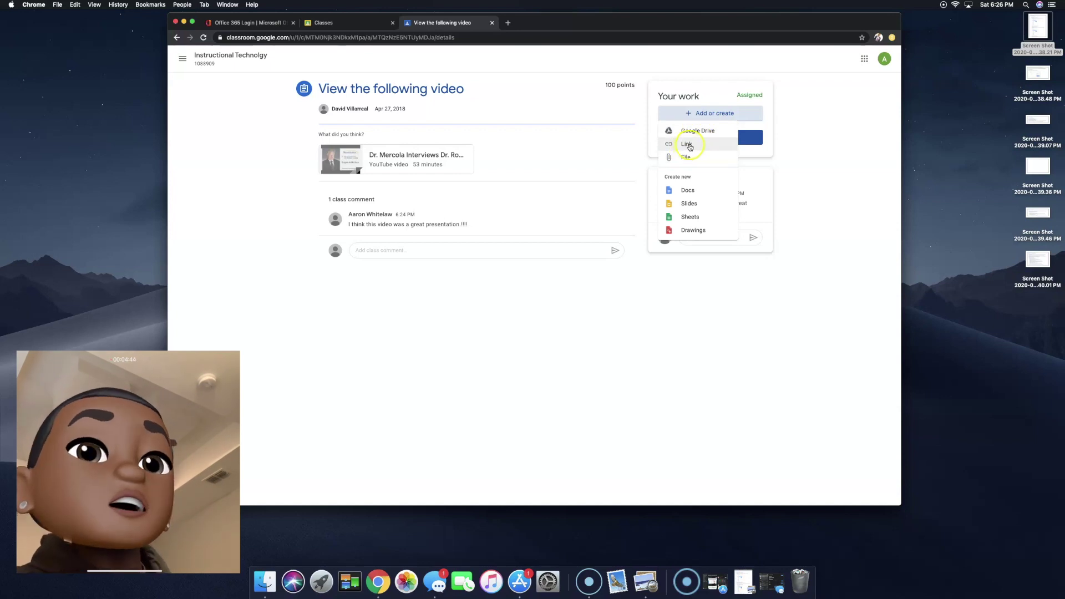
click(688, 159)
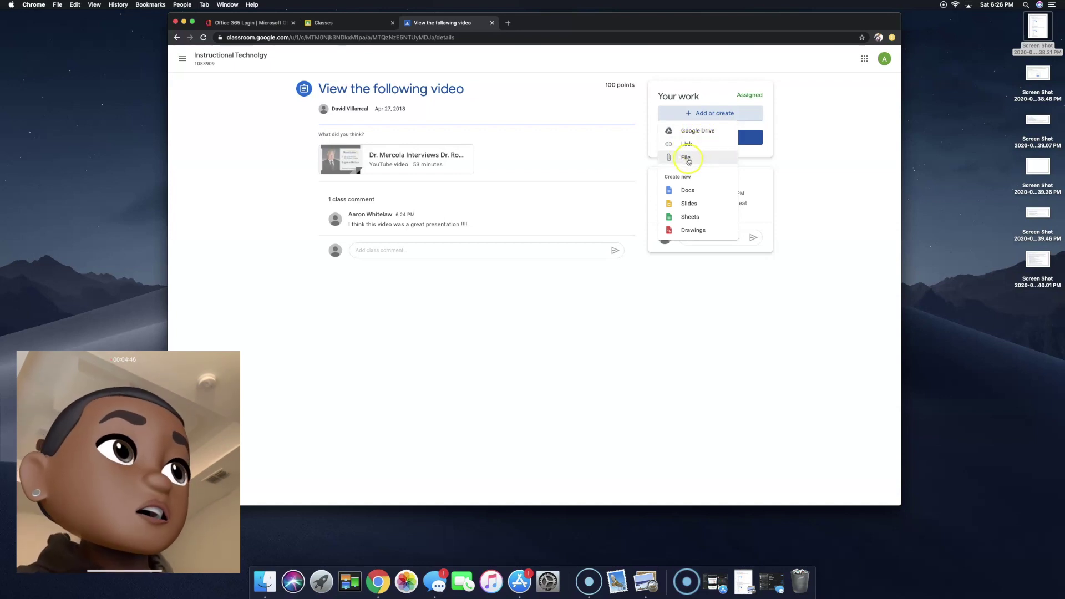
click(689, 160)
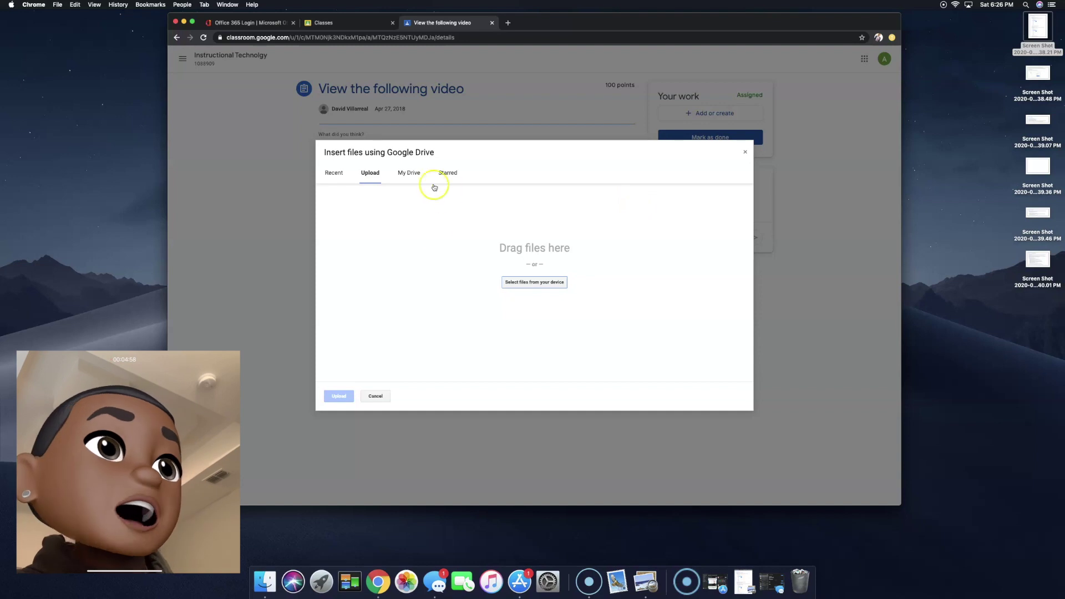
click(531, 285)
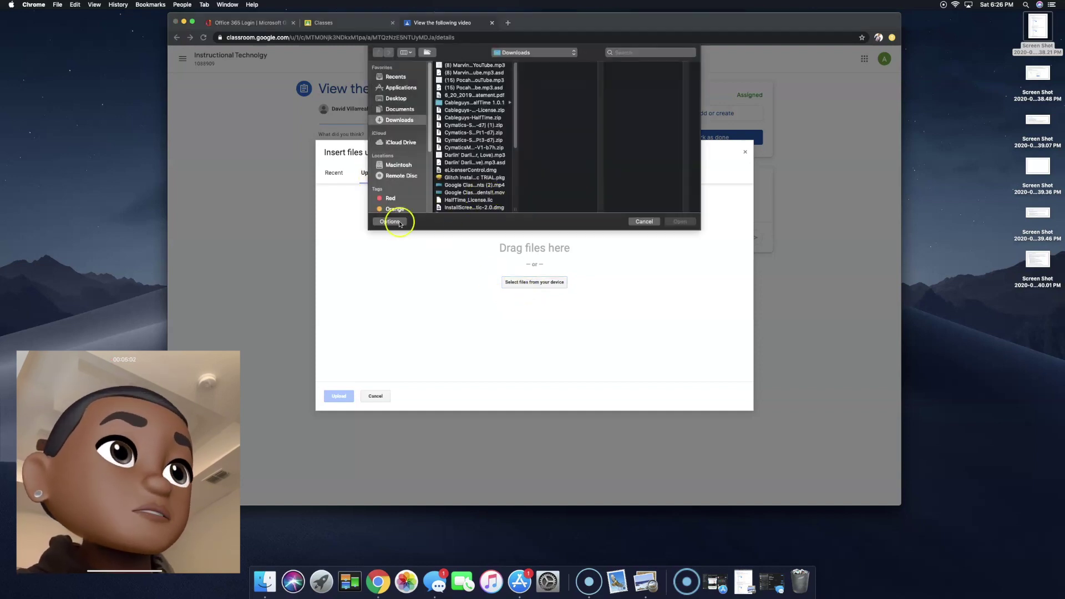
click(644, 222)
click(369, 397)
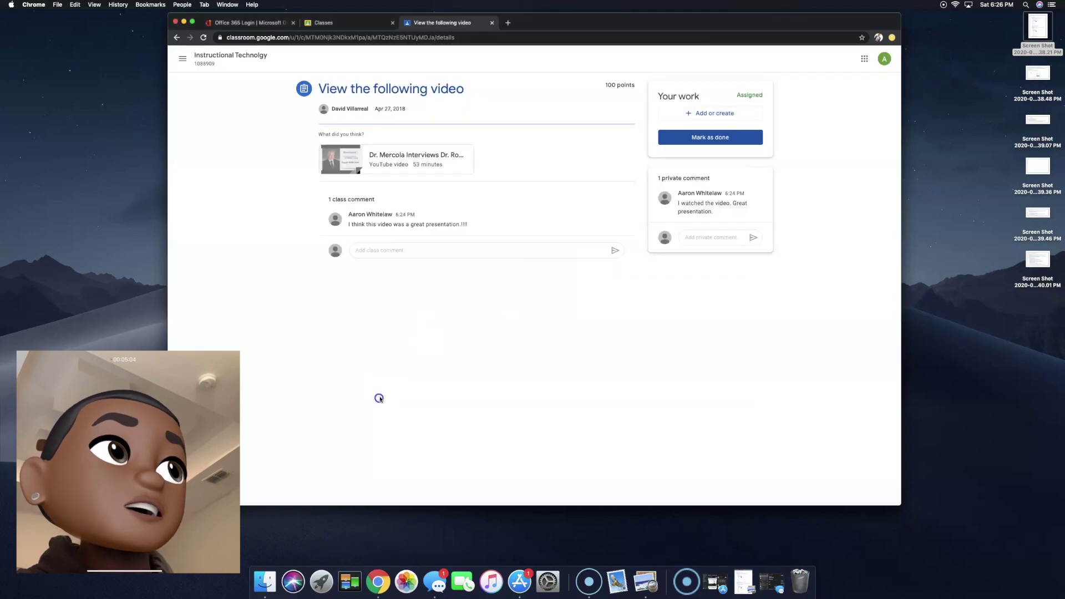
click(698, 140)
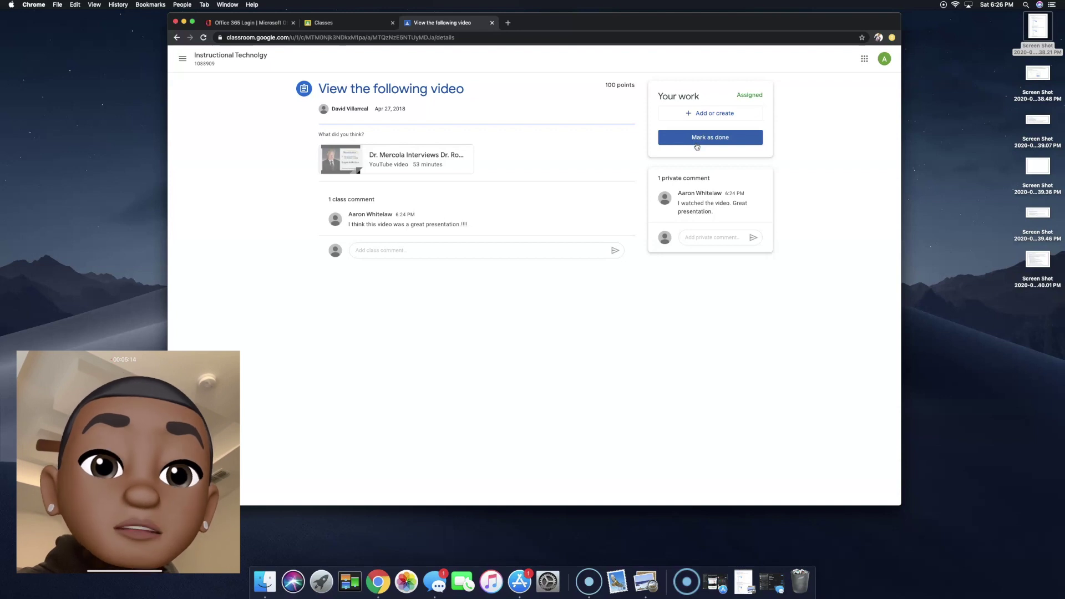
Mark the assignment as done and confirm turning it in with no work attached
click(691, 113)
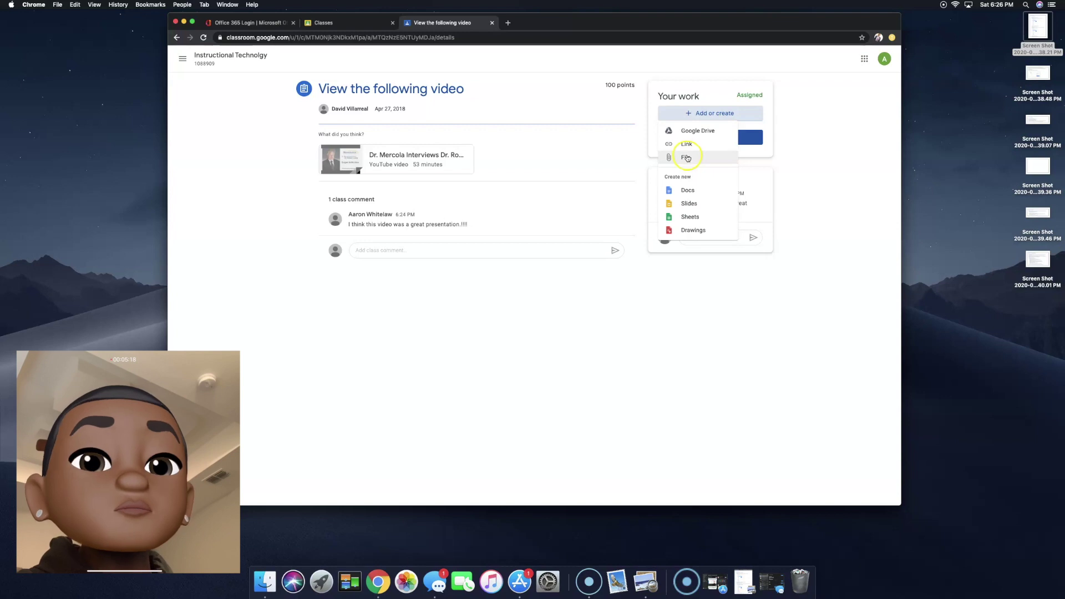
click(588, 339)
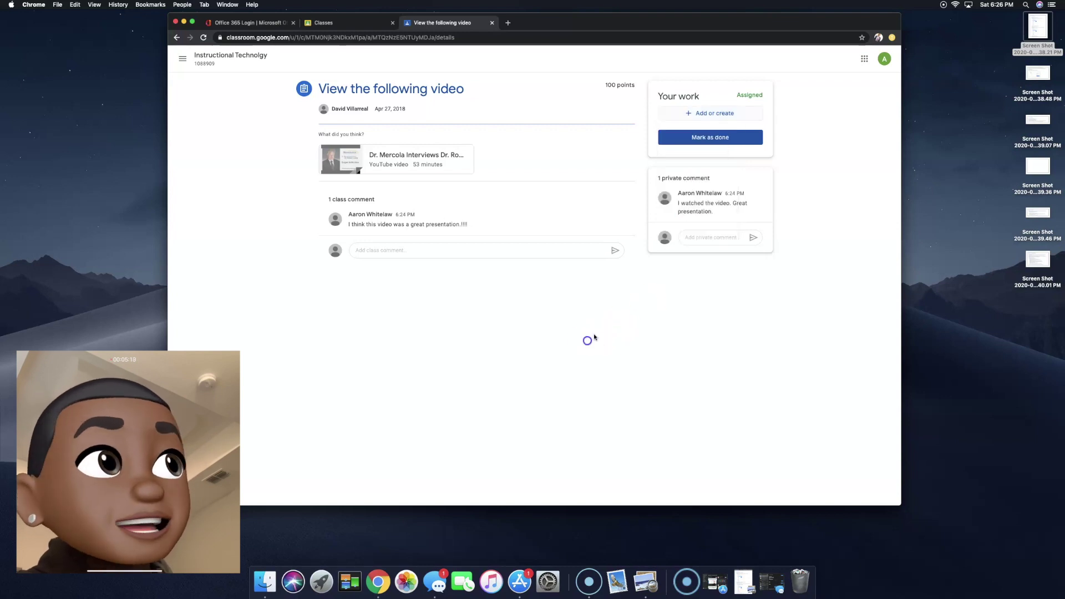
click(696, 138)
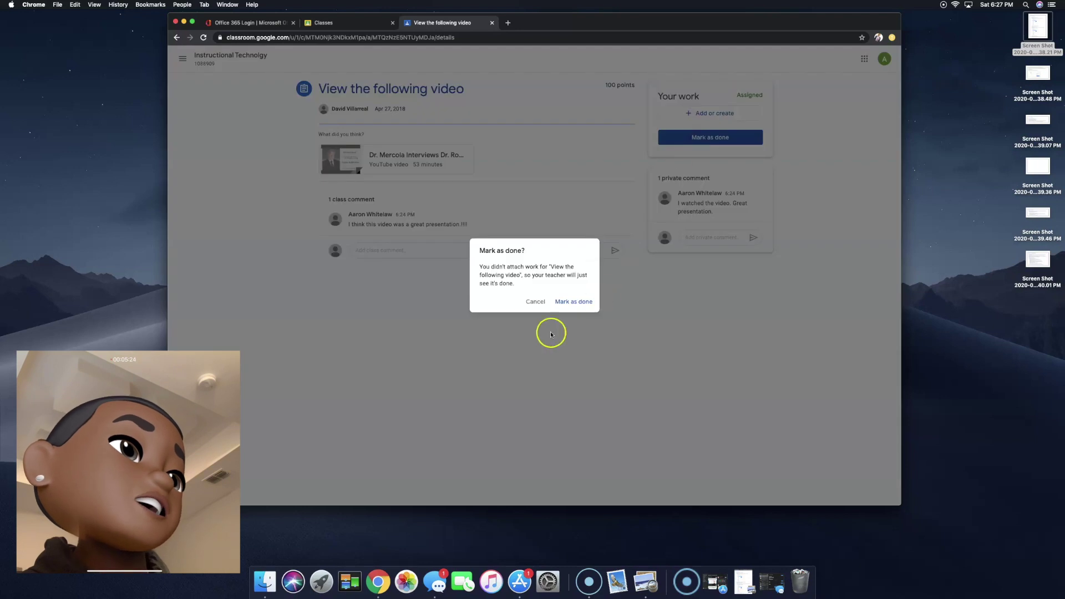
click(573, 301)
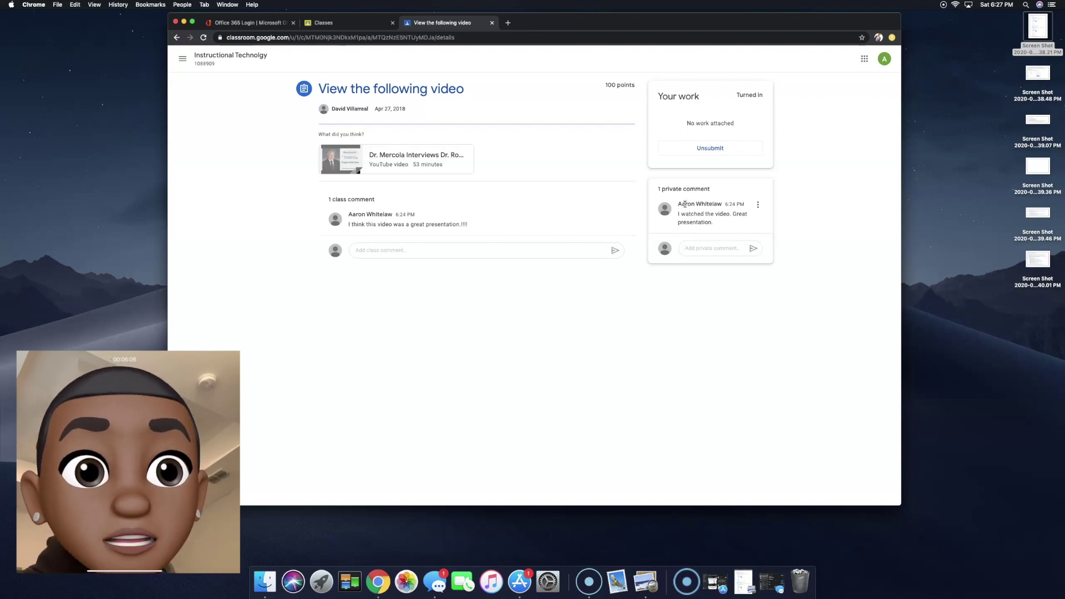
click(685, 202)
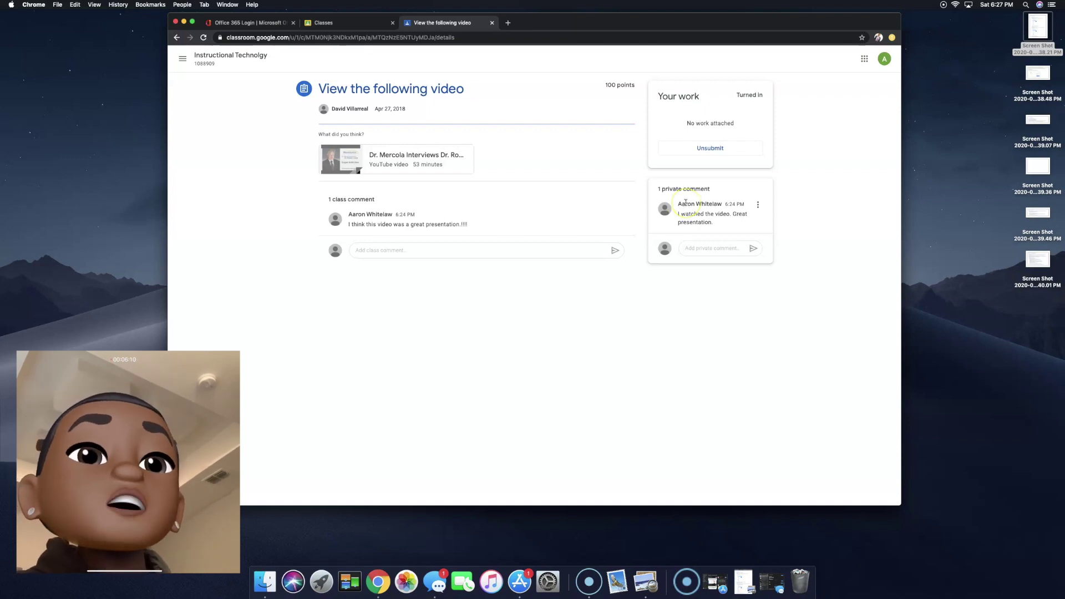